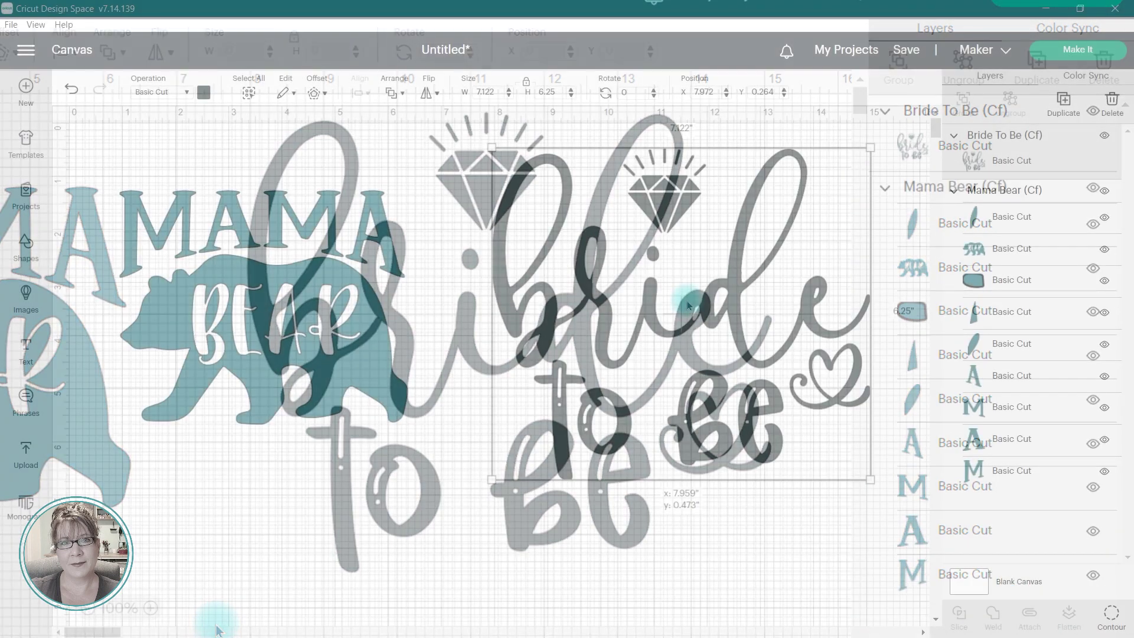
Delete the Mama Bear design, shift Bride To Be left, and open its Hide Contour options.
{"action": "left_click_drag", "start_coordinate": [514, 292], "coordinate": [510, 328]}
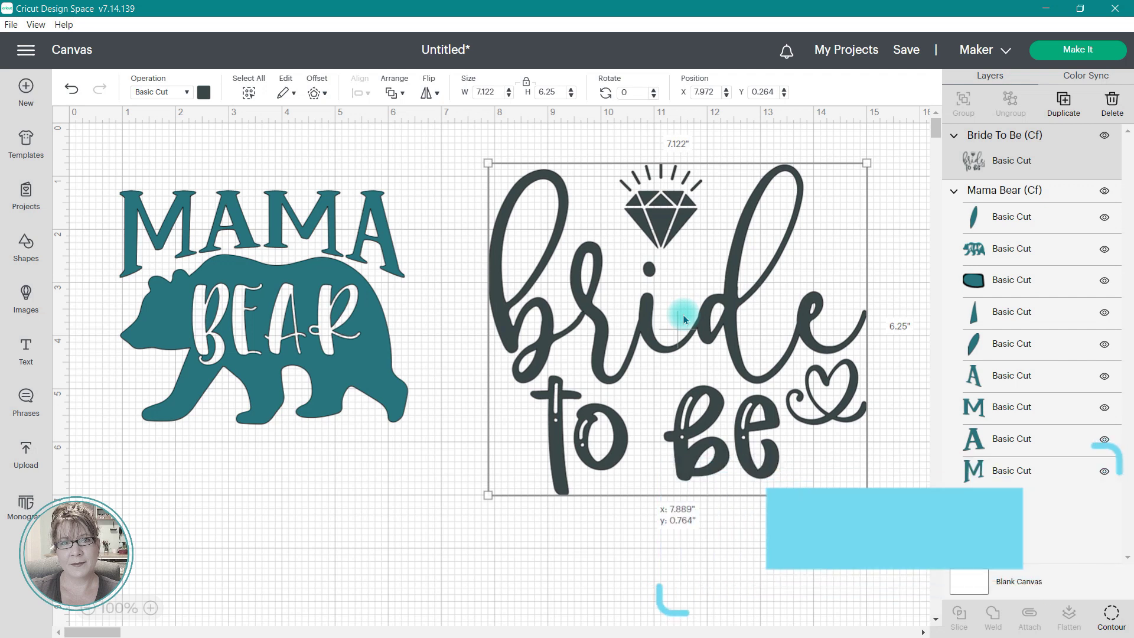
{"action": "left_click", "coordinate": [329, 304]}
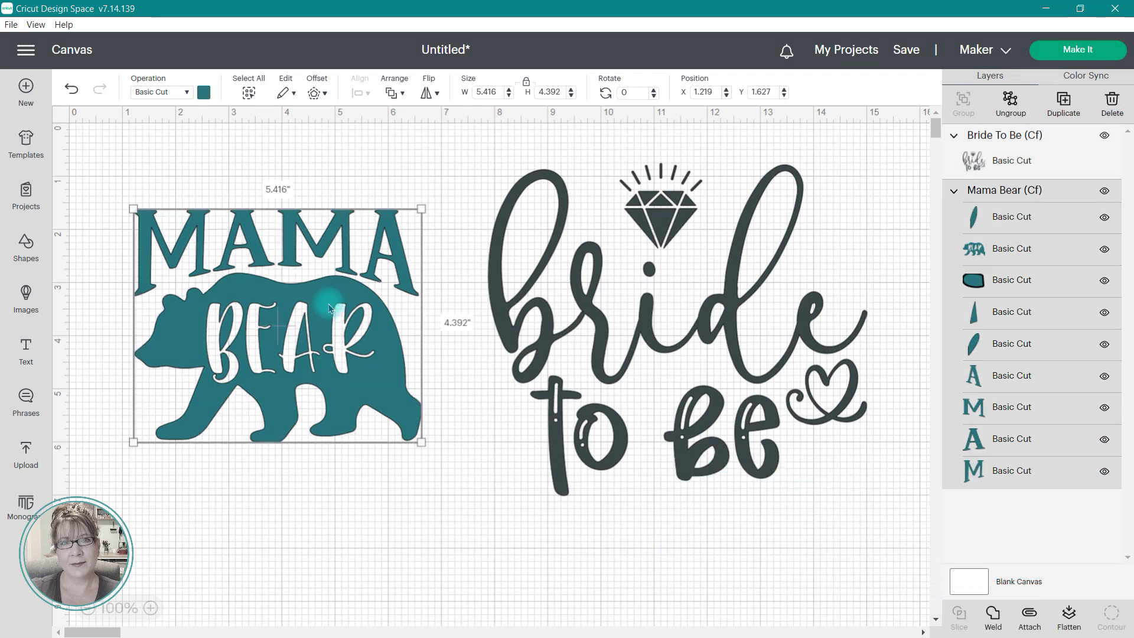
{"action": "key", "text": "Delete"}
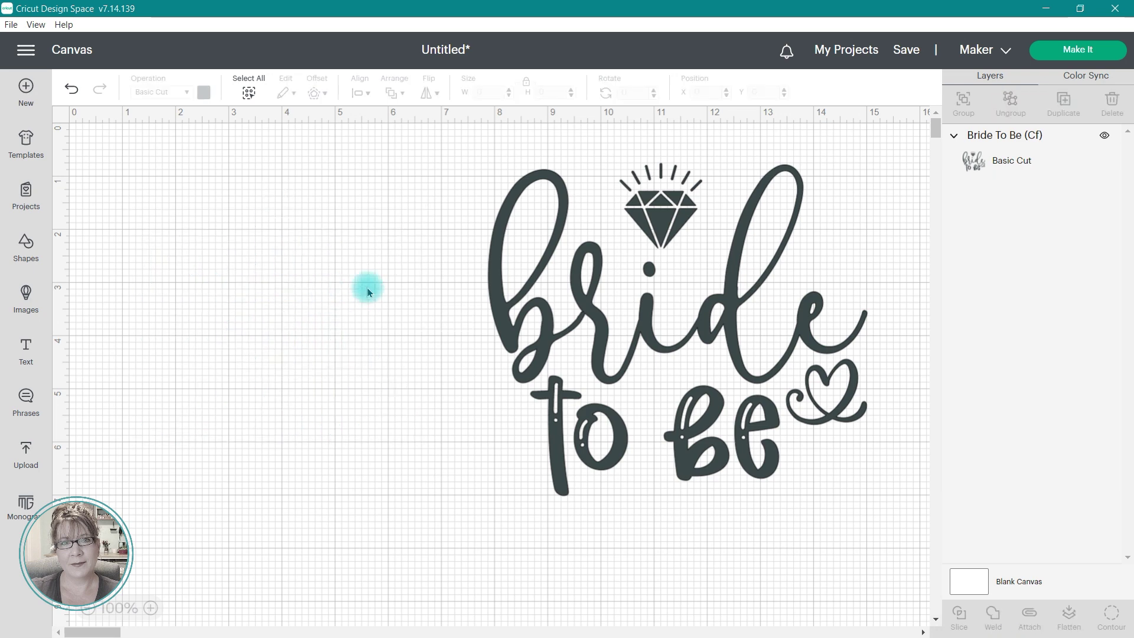
{"action": "left_click", "coordinate": [641, 352]}
{"action": "left_click_drag", "start_coordinate": [641, 352], "coordinate": [413, 365]}
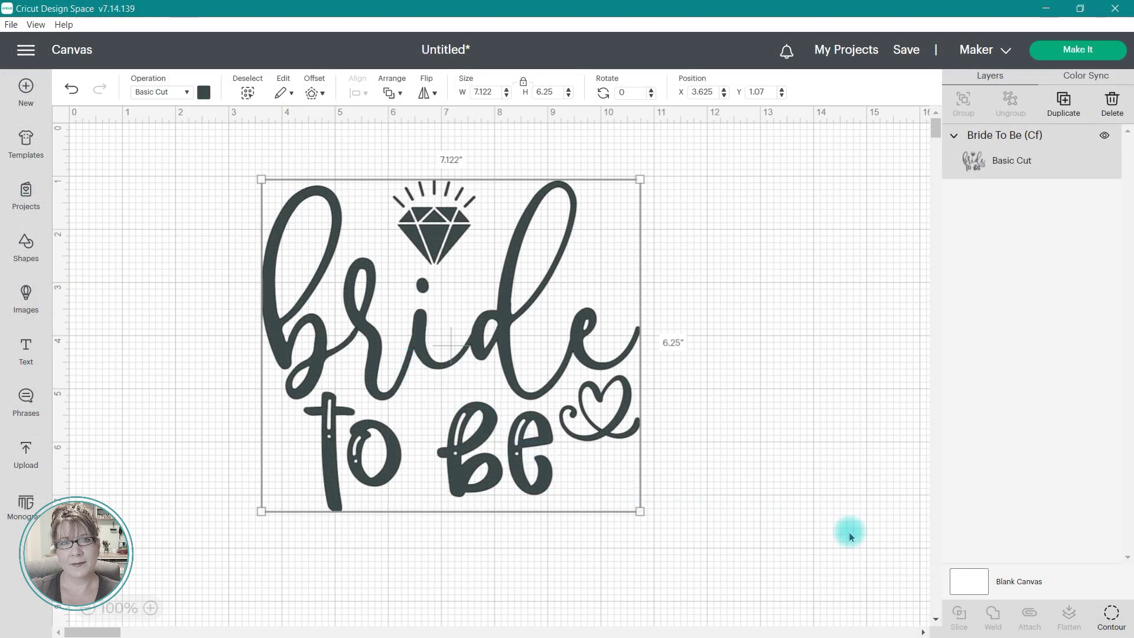
{"action": "left_click", "coordinate": [1112, 613]}
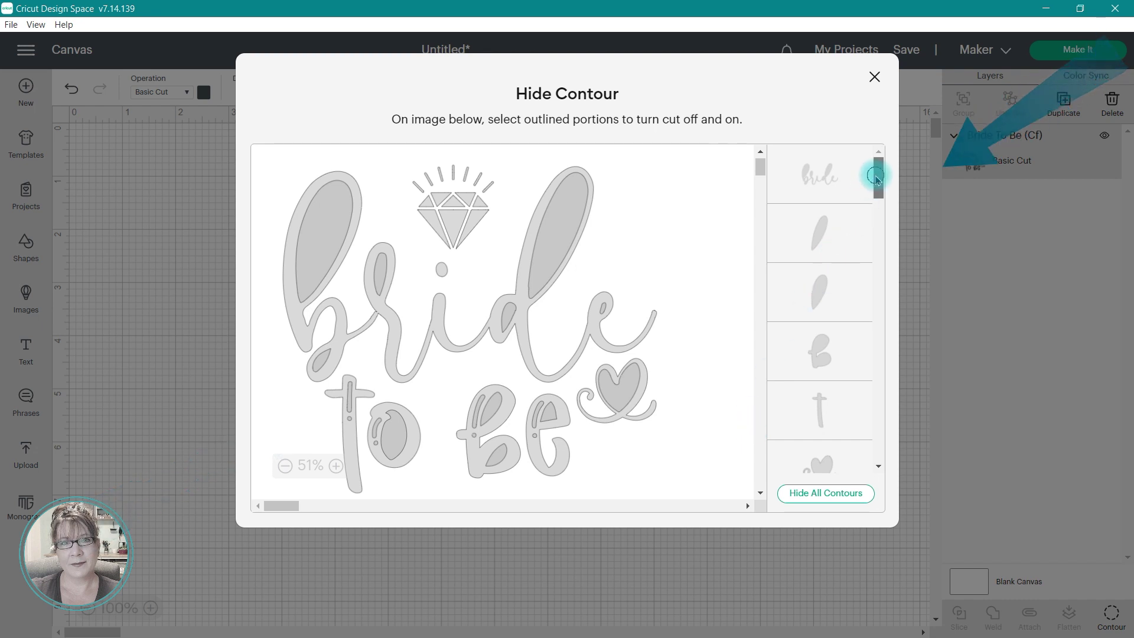
Hide the three lower diamond facets in the Hide Contour preview, then close the dialog.
{"action": "mouse_move", "coordinate": [876, 174]}
{"action": "left_mouse_down"}
{"action": "mouse_move", "coordinate": [878, 463]}
{"action": "mouse_move", "coordinate": [899, 241]}
{"action": "mouse_move", "coordinate": [880, 168]}
{"action": "left_mouse_up"}
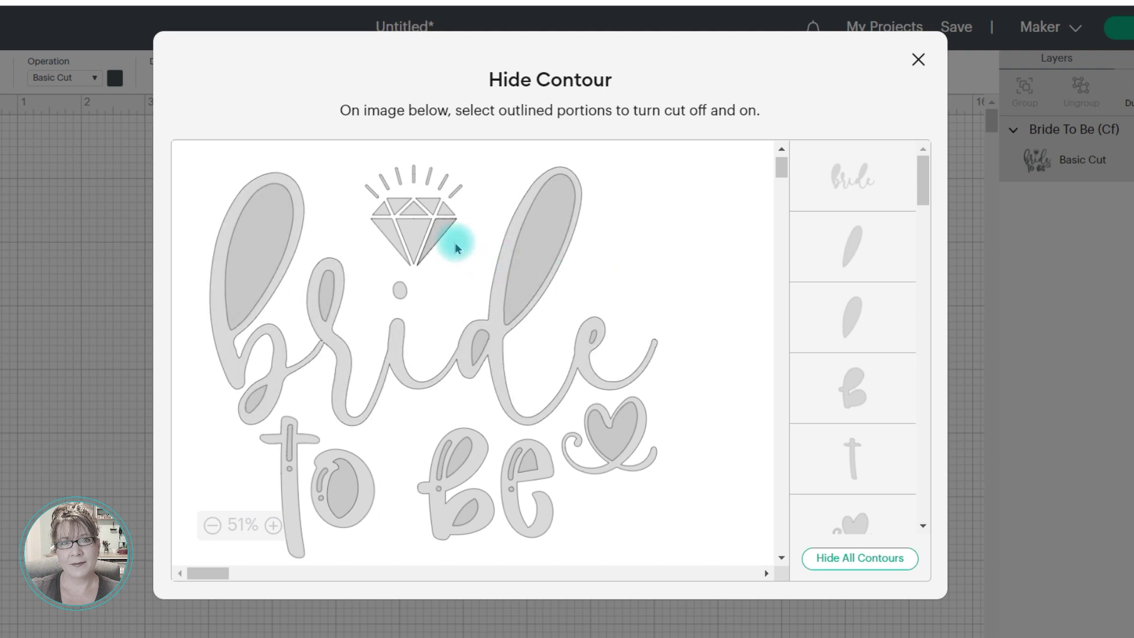
{"action": "left_click", "coordinate": [440, 234]}
{"action": "left_click", "coordinate": [405, 228]}
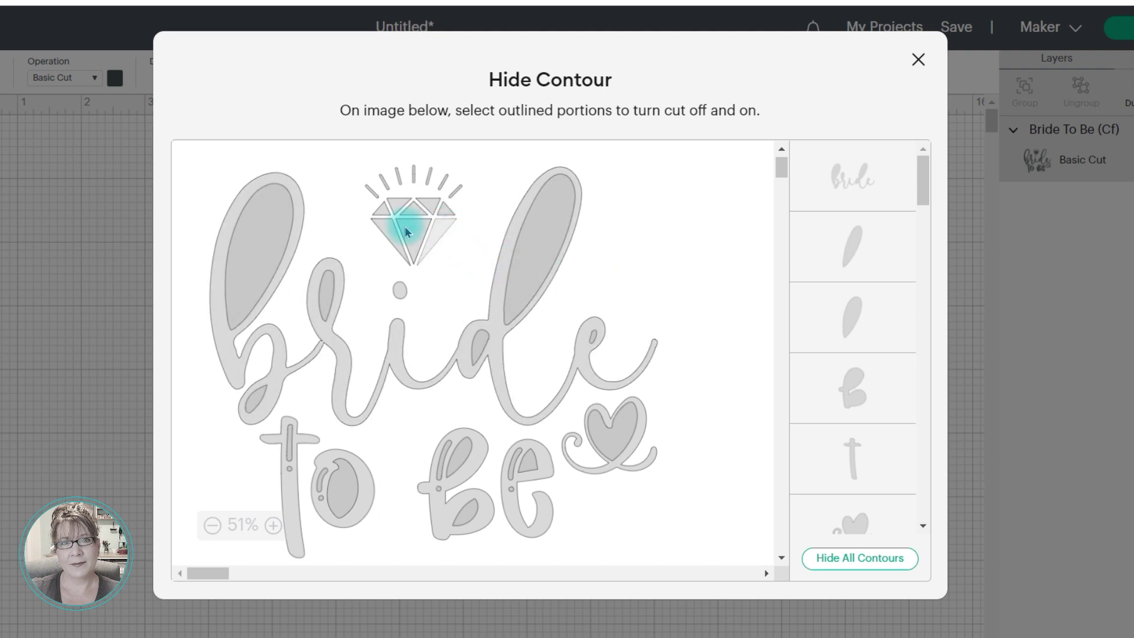
{"action": "left_click", "coordinate": [379, 228]}
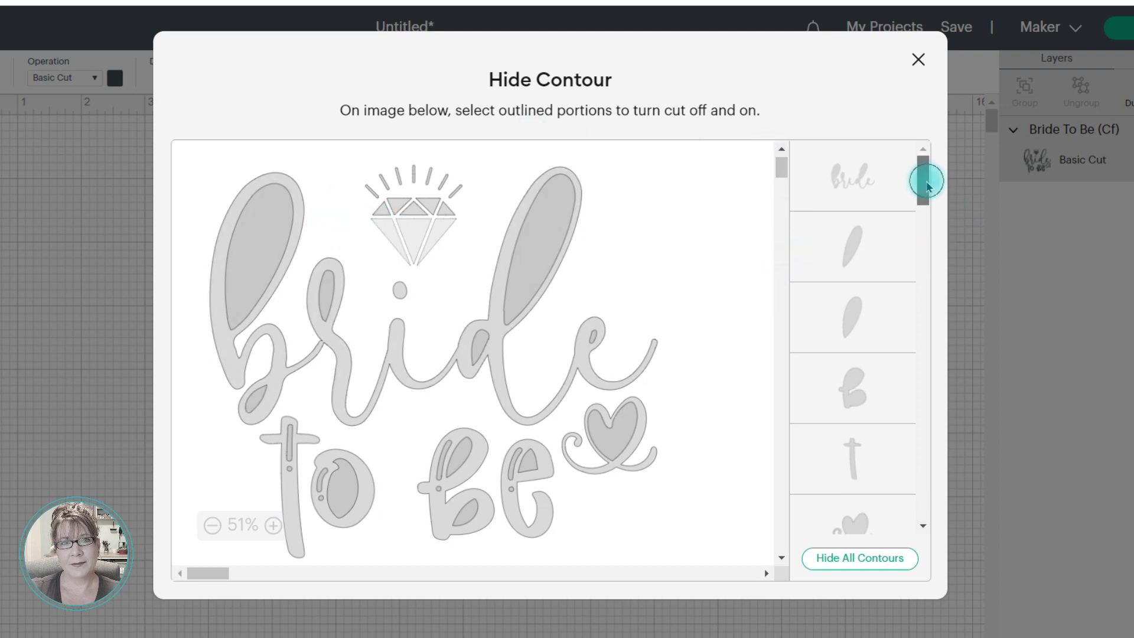
{"action": "left_click_drag", "start_coordinate": [924, 177], "coordinate": [938, 253]}
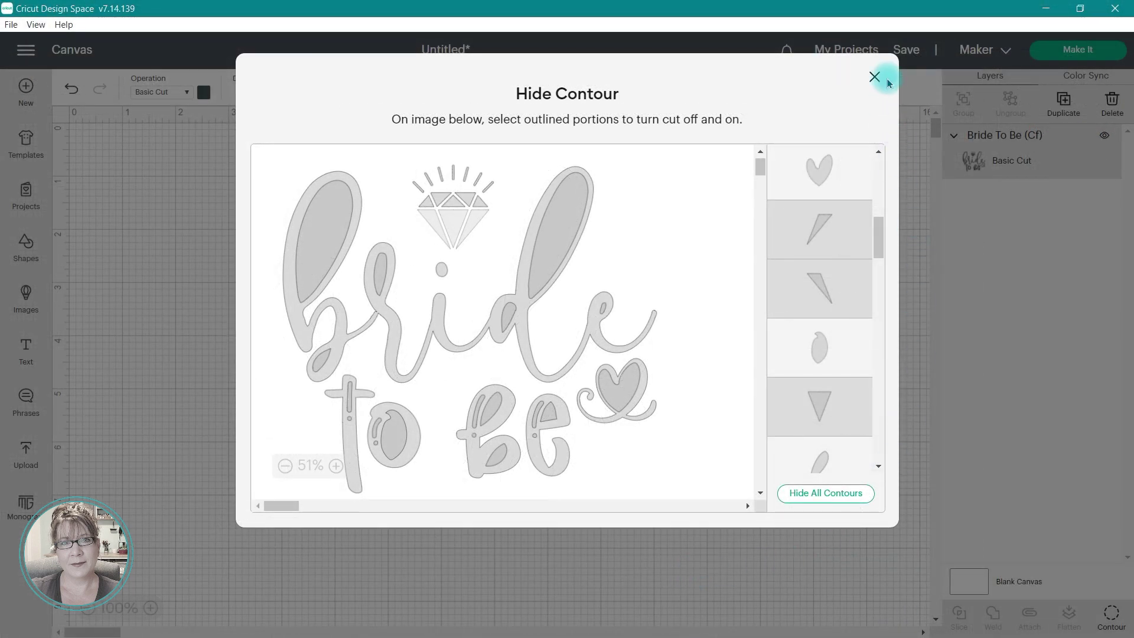
{"action": "left_click", "coordinate": [875, 78]}
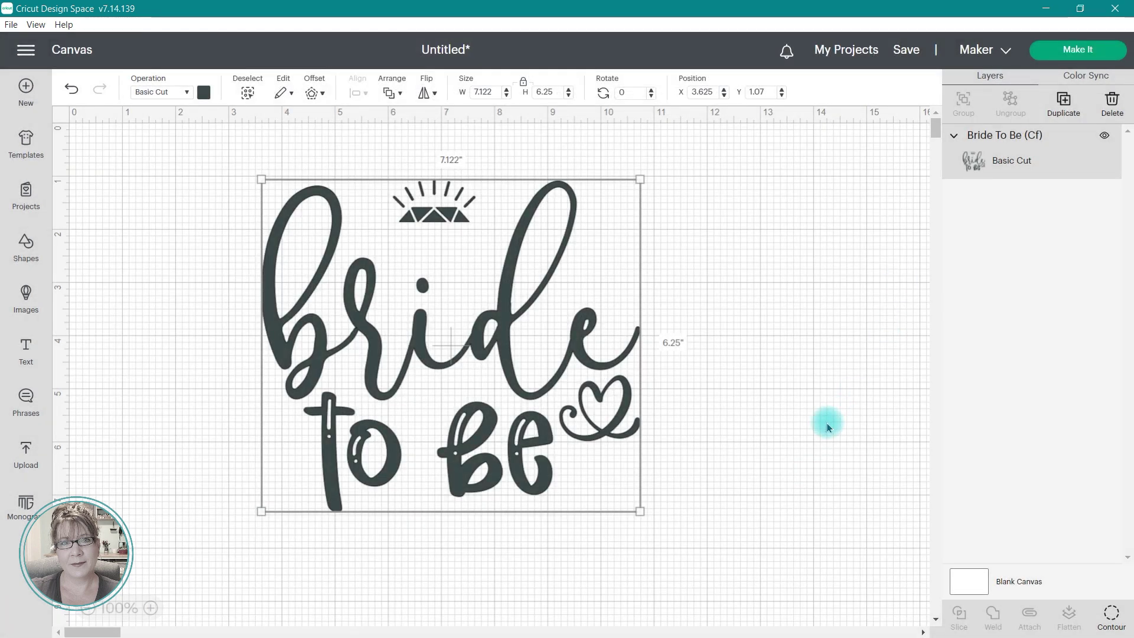
Reopen Hide Contour so all diamond facets cut again, then close it.
{"action": "left_click", "coordinate": [1108, 614]}
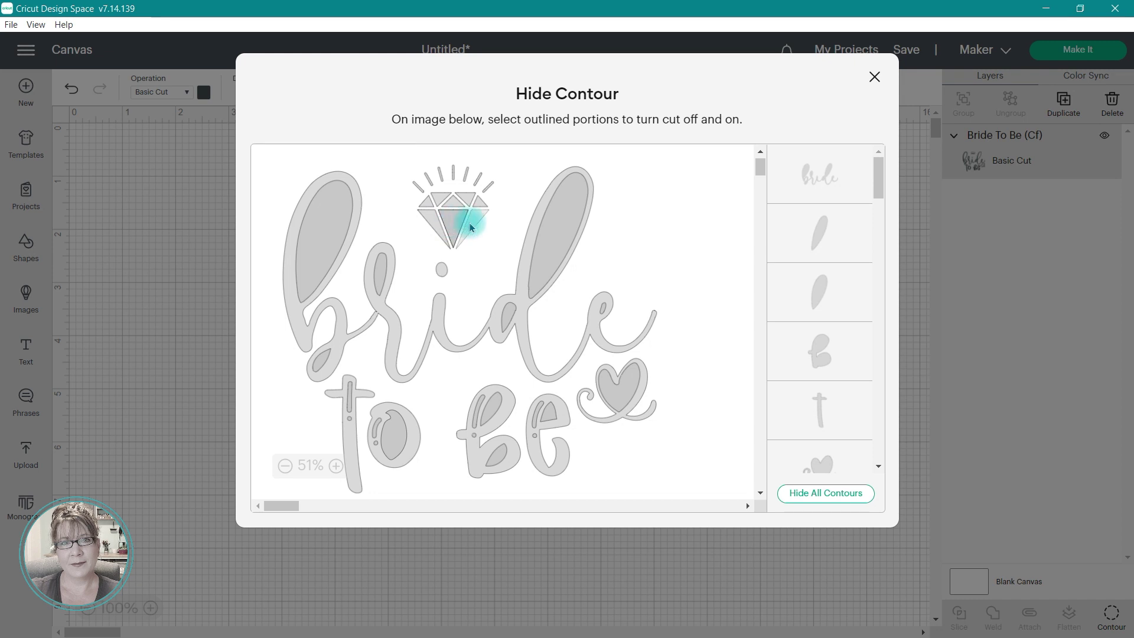
{"action": "left_click", "coordinate": [873, 78]}
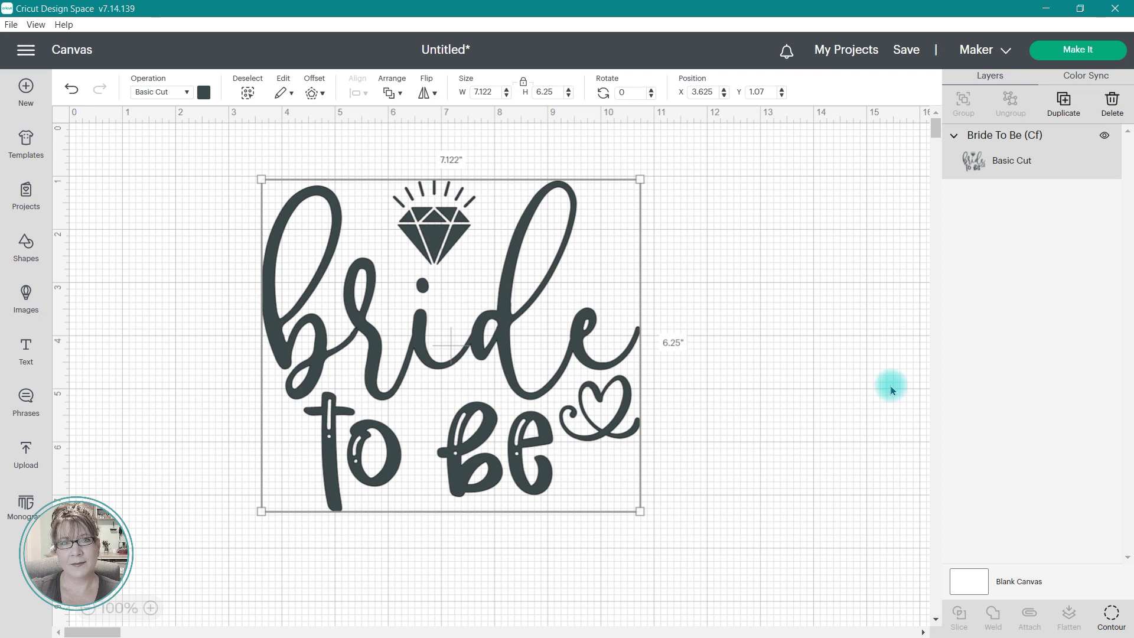
Reselect Bride To Be and hide all eight diamond facets in Hide Contour.
{"action": "left_click", "coordinate": [891, 385]}
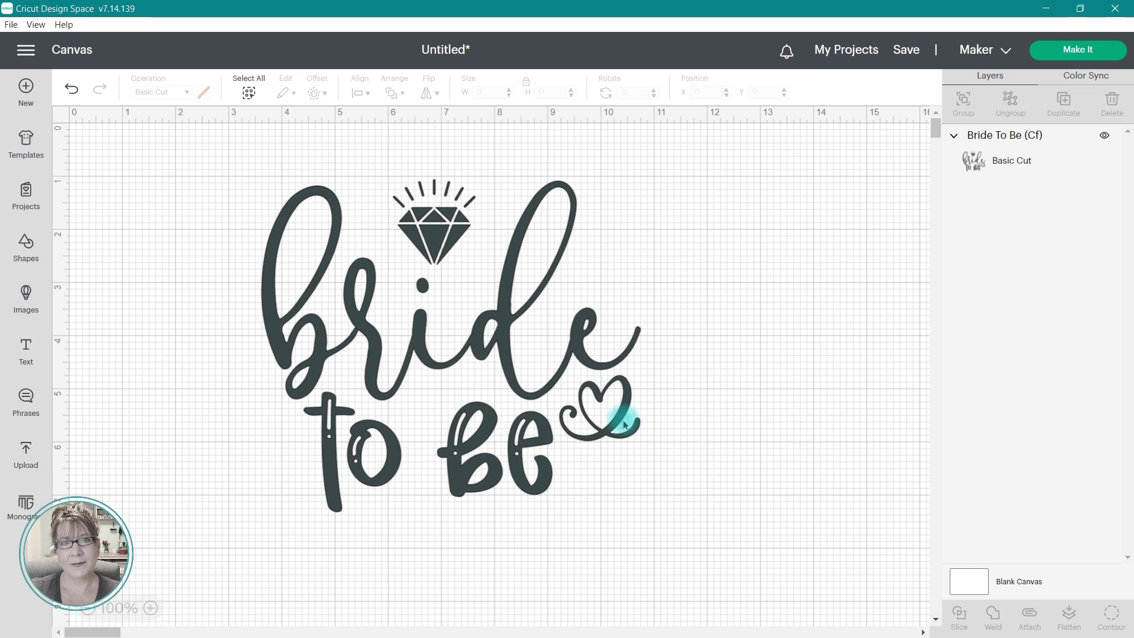
{"action": "left_click", "coordinate": [535, 444]}
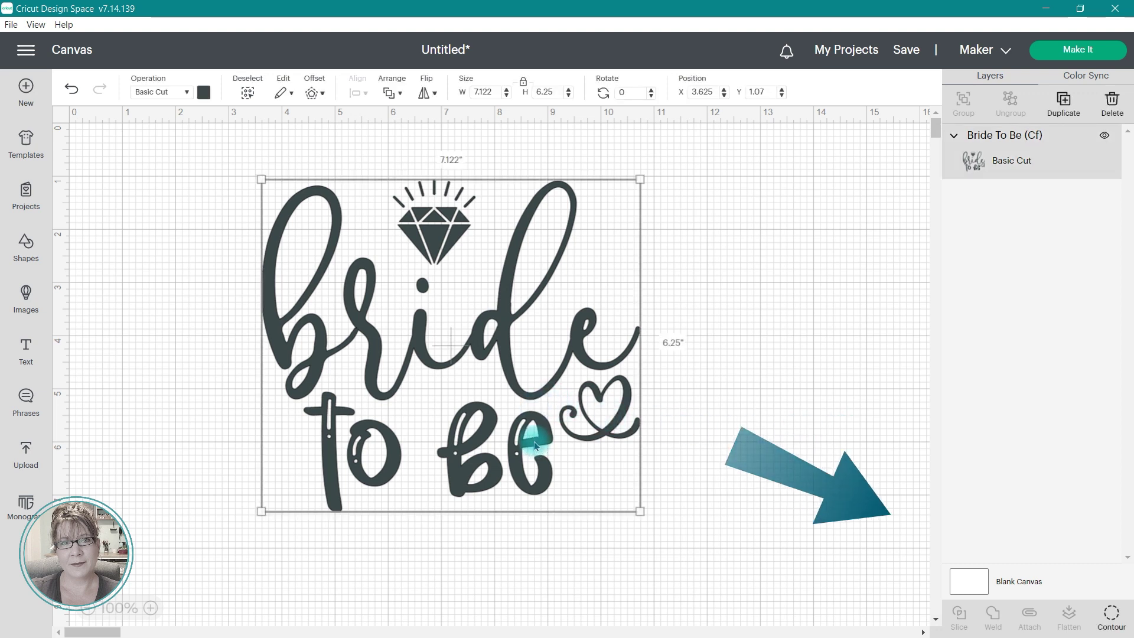
{"action": "left_click", "coordinate": [1111, 615]}
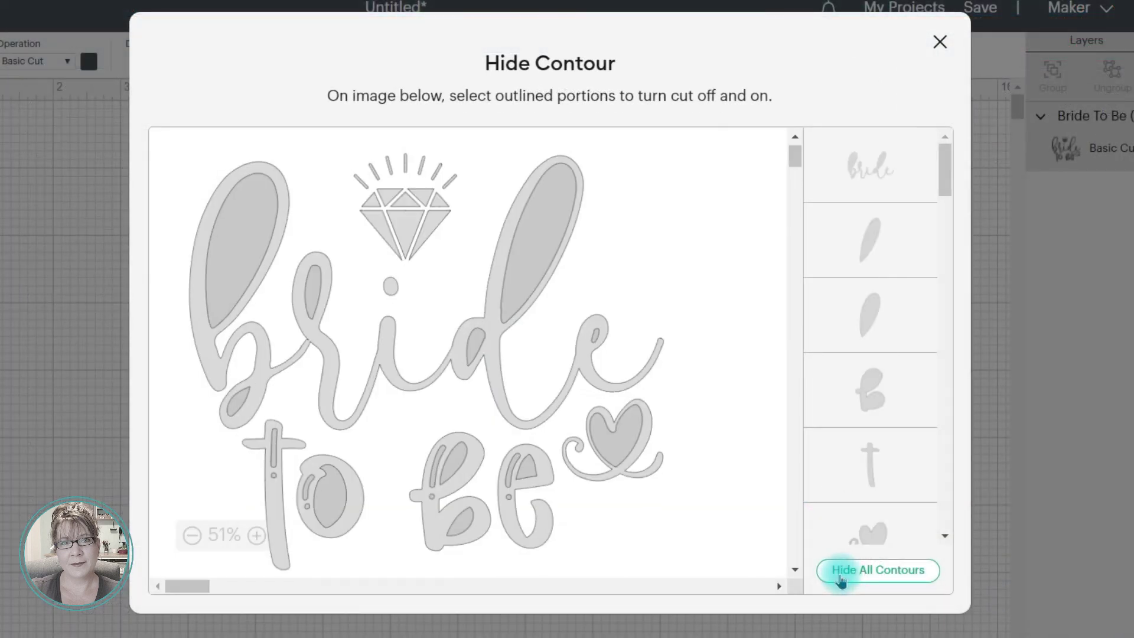
{"action": "left_click", "coordinate": [374, 225]}
{"action": "left_click", "coordinate": [405, 233]}
{"action": "left_click", "coordinate": [430, 224]}
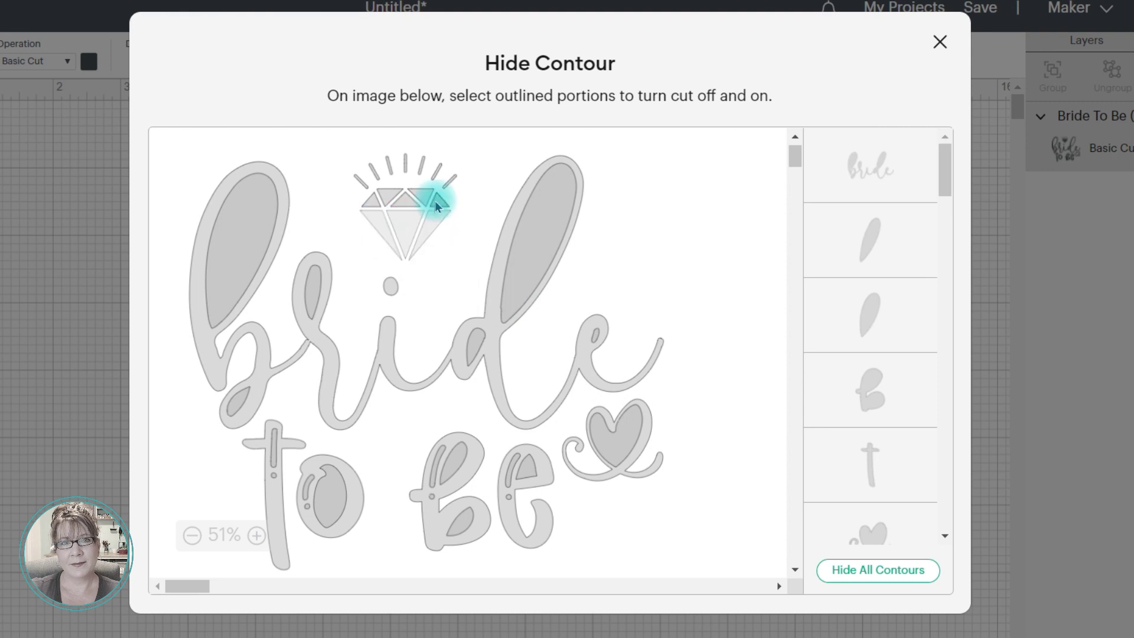
{"action": "left_click", "coordinate": [437, 203]}
{"action": "left_click", "coordinate": [405, 200]}
{"action": "left_click", "coordinate": [371, 201]}
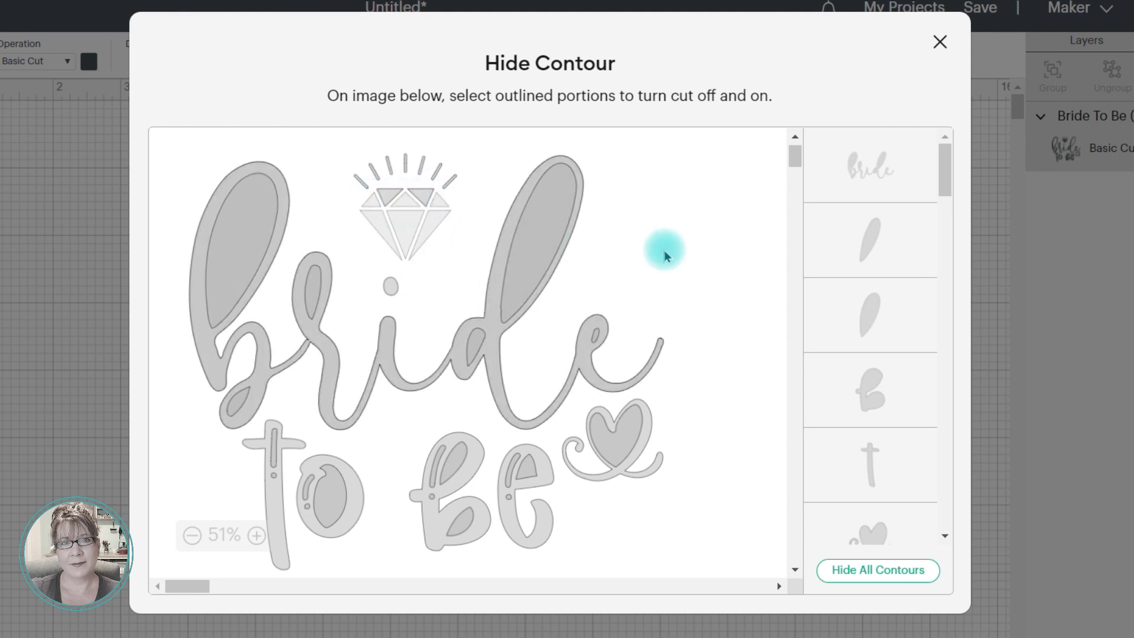
{"action": "left_click", "coordinate": [395, 195]}
{"action": "left_click", "coordinate": [414, 193]}
Hide all six of the diamond's ray lines in the contour list.
{"action": "left_click_drag", "start_coordinate": [948, 169], "coordinate": [942, 435]}
{"action": "left_click", "coordinate": [874, 231]}
{"action": "left_click", "coordinate": [872, 287]}
{"action": "left_click", "coordinate": [867, 354]}
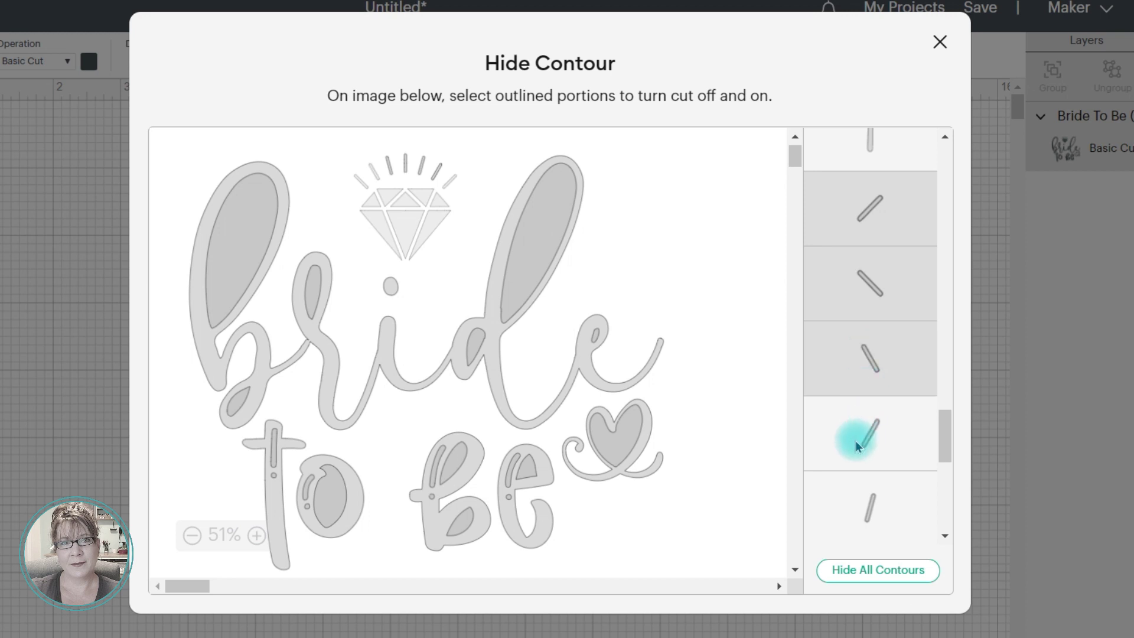
{"action": "left_click", "coordinate": [863, 437]}
{"action": "left_click_drag", "start_coordinate": [944, 443], "coordinate": [944, 473]}
{"action": "left_click", "coordinate": [886, 294]}
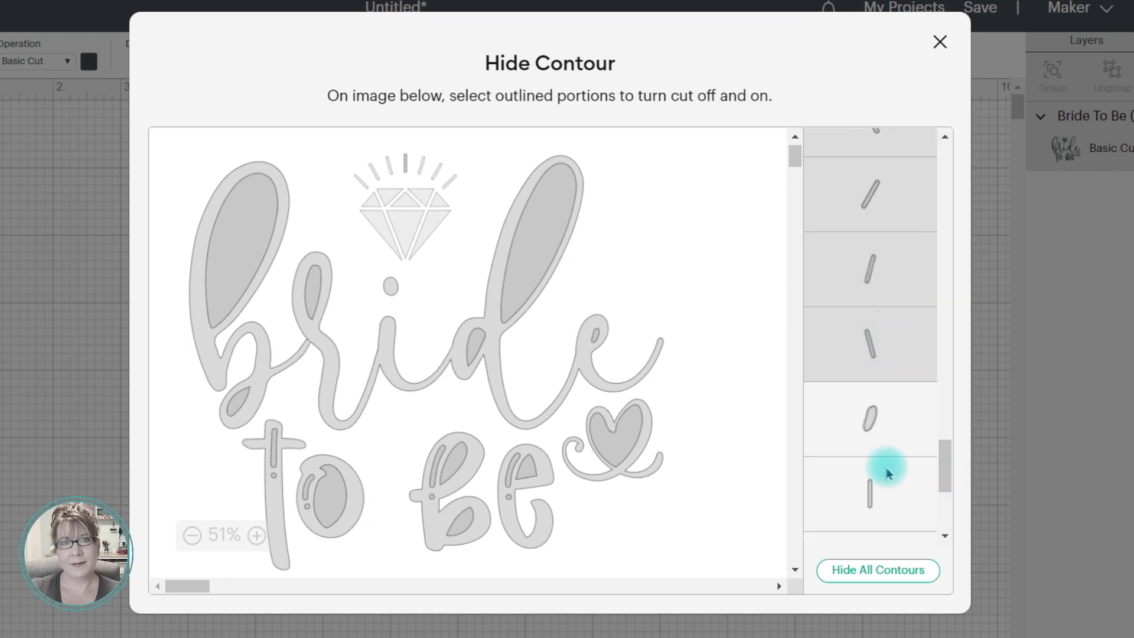
{"action": "left_click", "coordinate": [883, 484]}
Hide the heart and the swirled heart outline from cutting.
{"action": "left_click_drag", "start_coordinate": [944, 473], "coordinate": [969, 210]}
{"action": "left_click", "coordinate": [896, 434]}
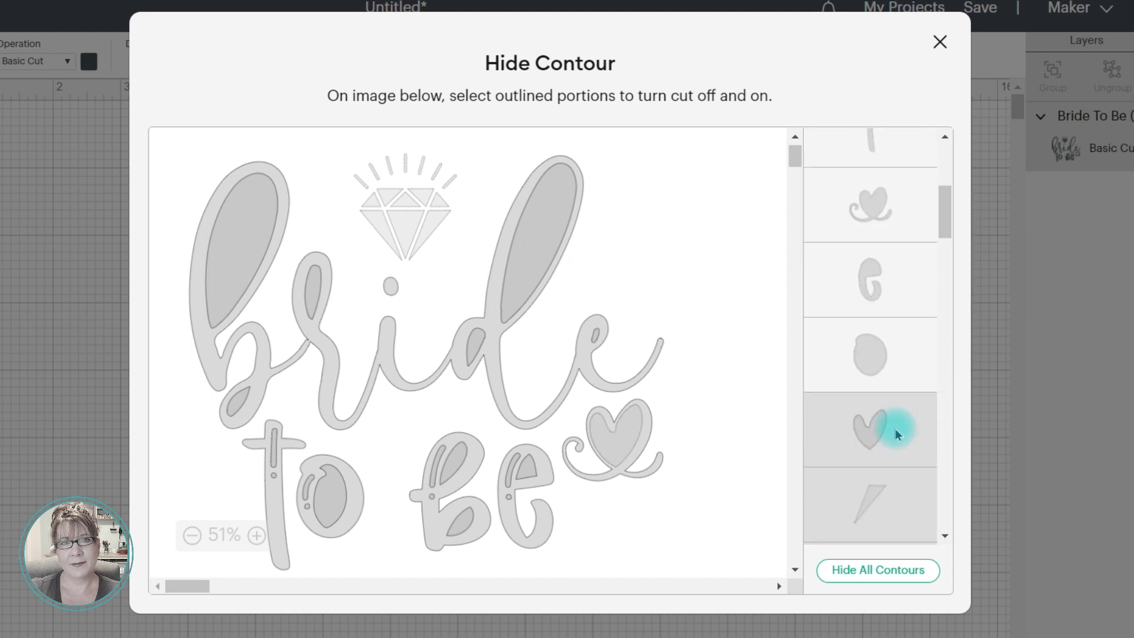
{"action": "left_click", "coordinate": [893, 198]}
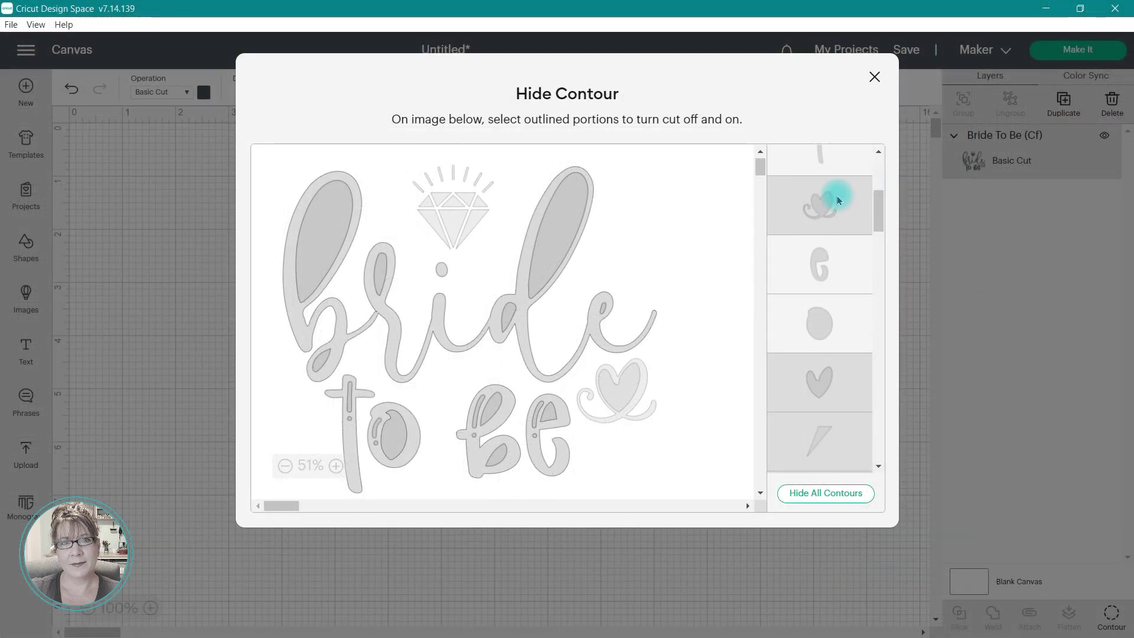
{"action": "left_click", "coordinate": [939, 42]}
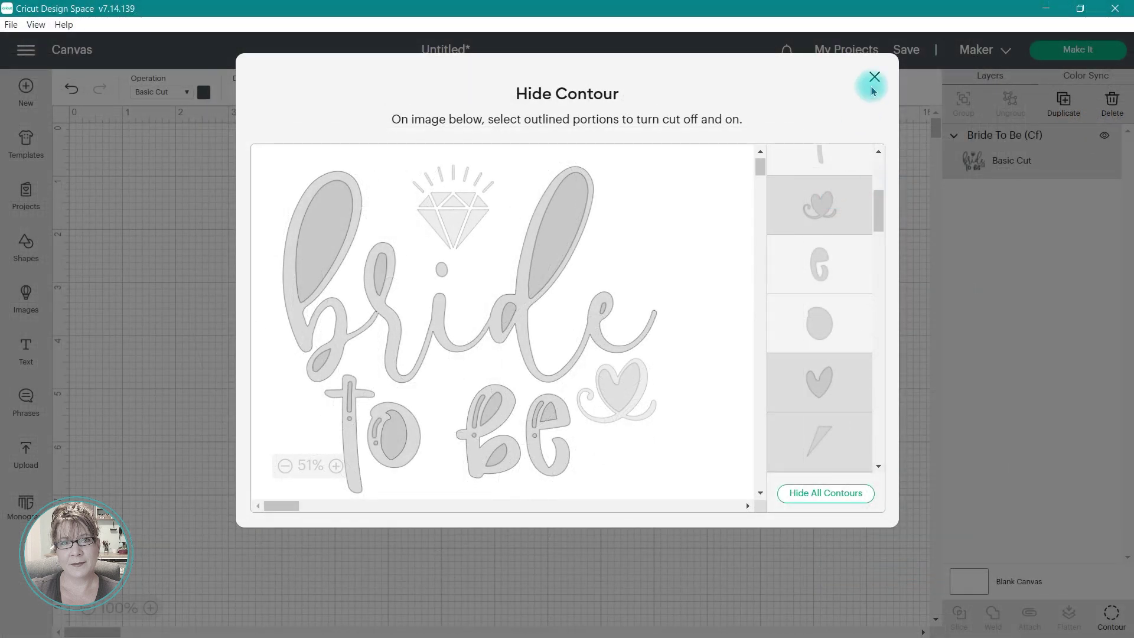
Paste the cactus-with-hearts image and nudge it snugly beside the word 'be'.
{"action": "left_click", "coordinate": [874, 75]}
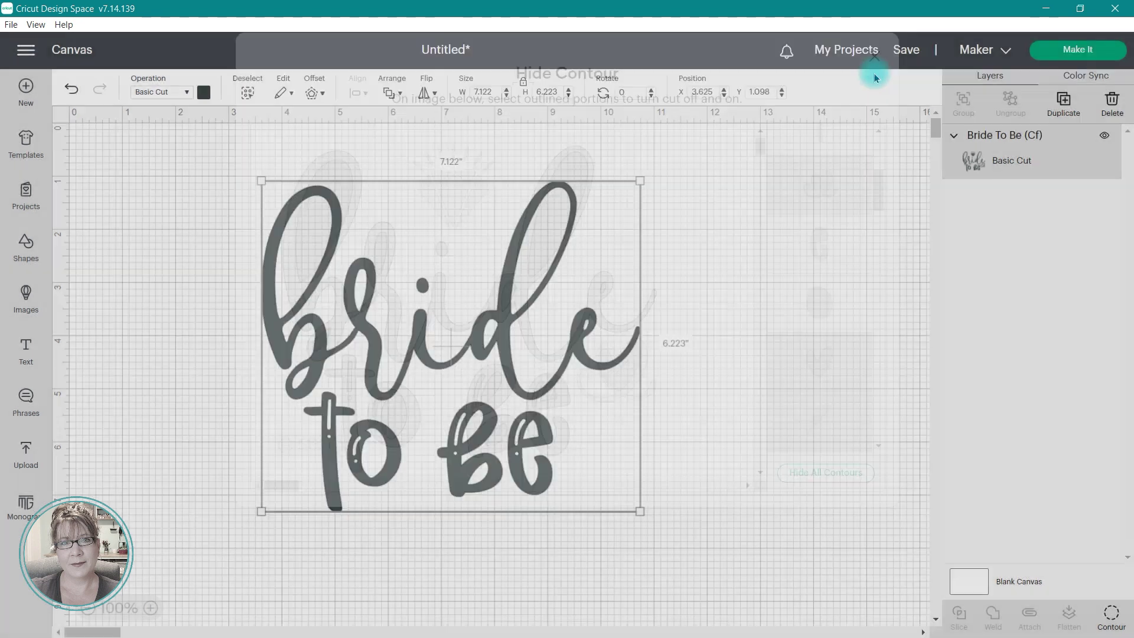
{"action": "key", "text": "ctrl+v"}
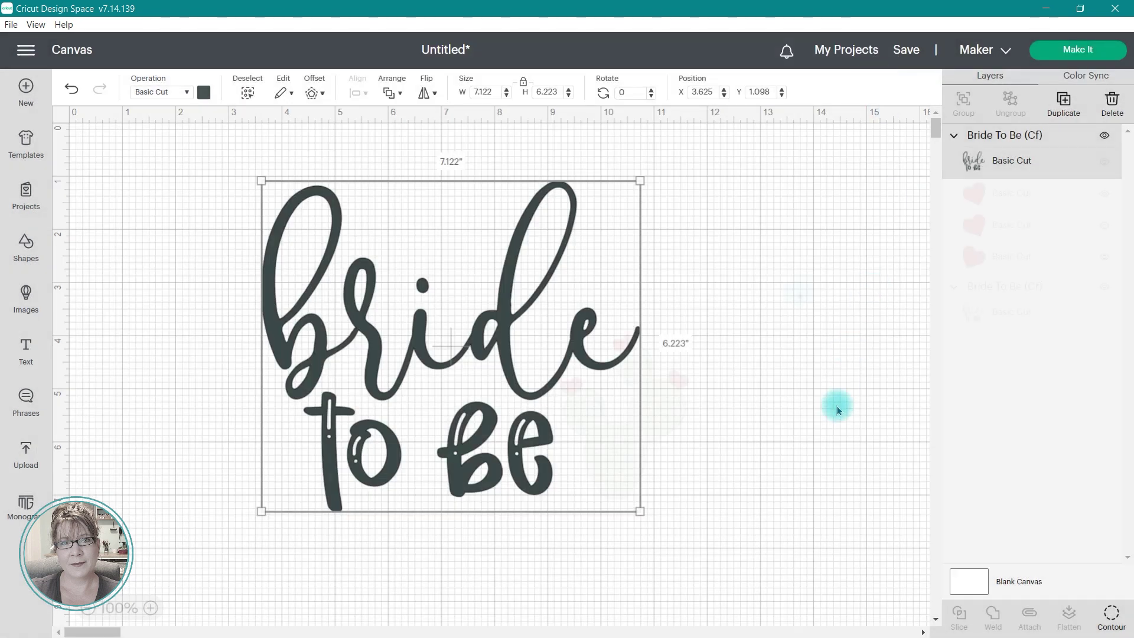
{"action": "left_click", "coordinate": [652, 442]}
{"action": "left_click_drag", "start_coordinate": [651, 442], "coordinate": [647, 439]}
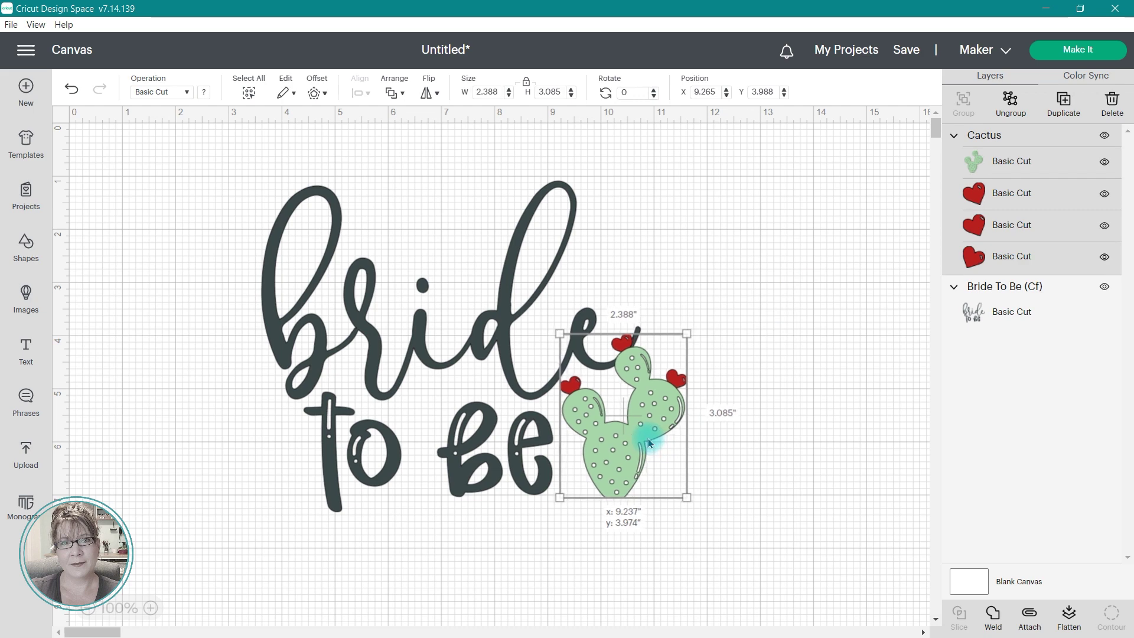